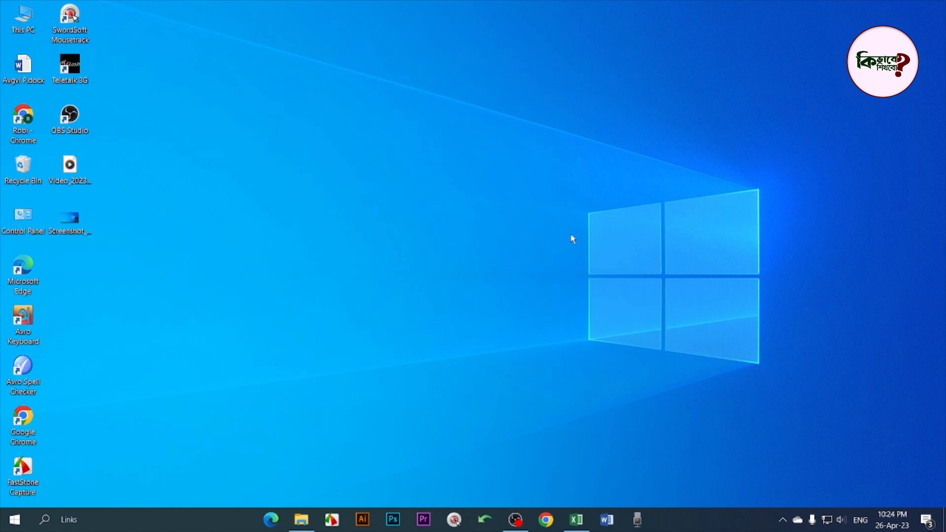
# Restore the Book1.xlsx Excel window from the taskbar
pyautogui.click(576, 519)
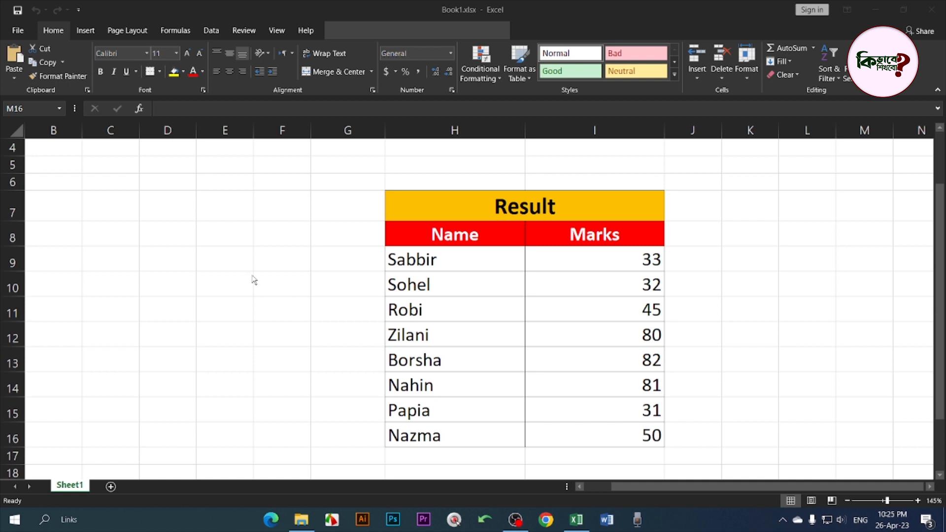
# Select the Marks values I9:I16 and open the Format Cells dialog for them
pyautogui.click(616, 286)
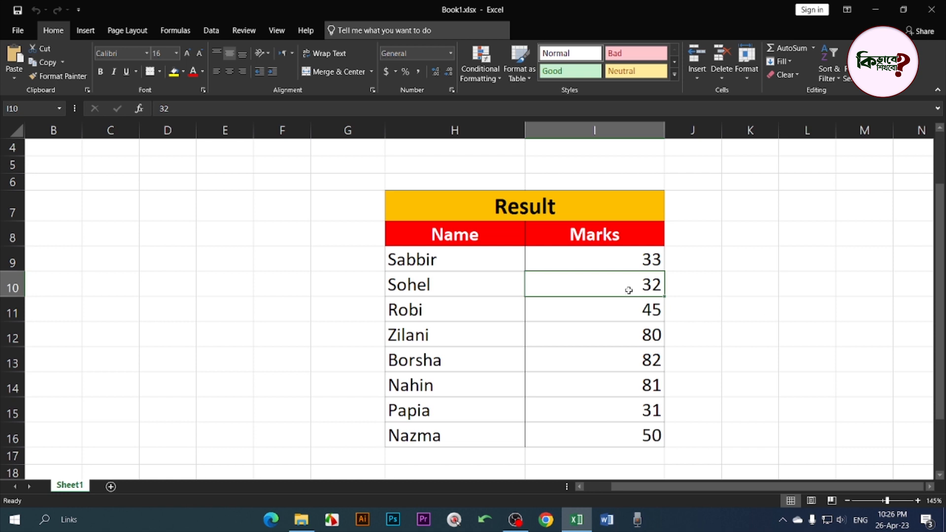
pyautogui.moveTo(623, 259); pyautogui.dragTo(623, 429)
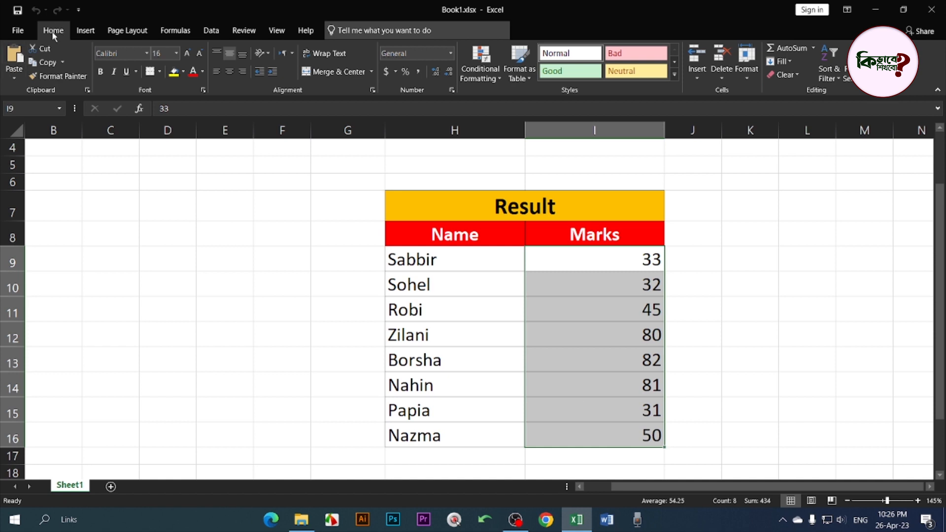
pyautogui.click(451, 91)
pyautogui.moveTo(372, 167); pyautogui.dragTo(380, 158)
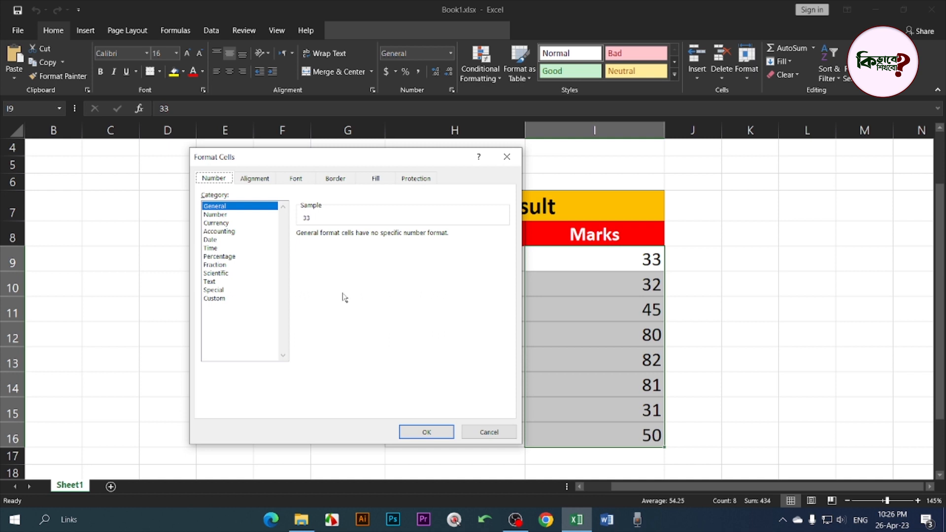
# Choose the Custom number category and delete the existing General format code
pyautogui.click(217, 299)
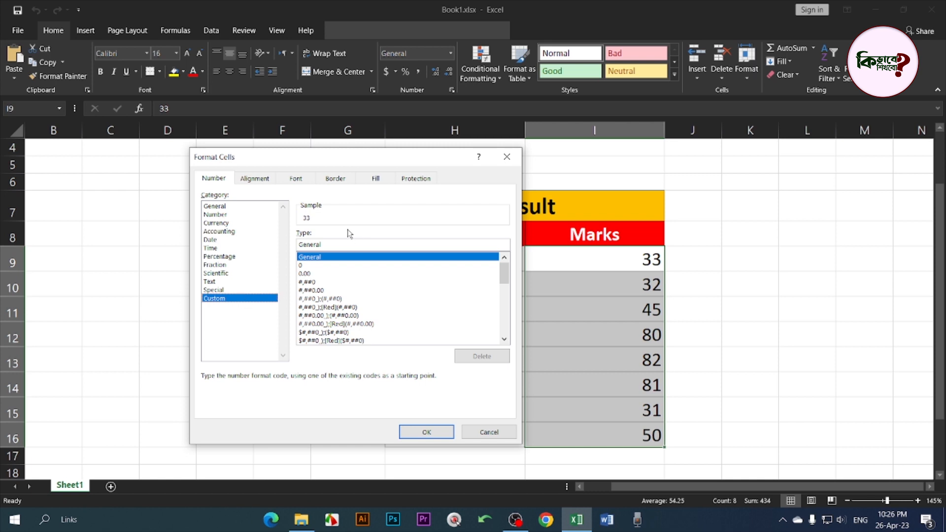
pyautogui.moveTo(337, 244); pyautogui.dragTo(285, 242)
pyautogui.press('BackSpace')
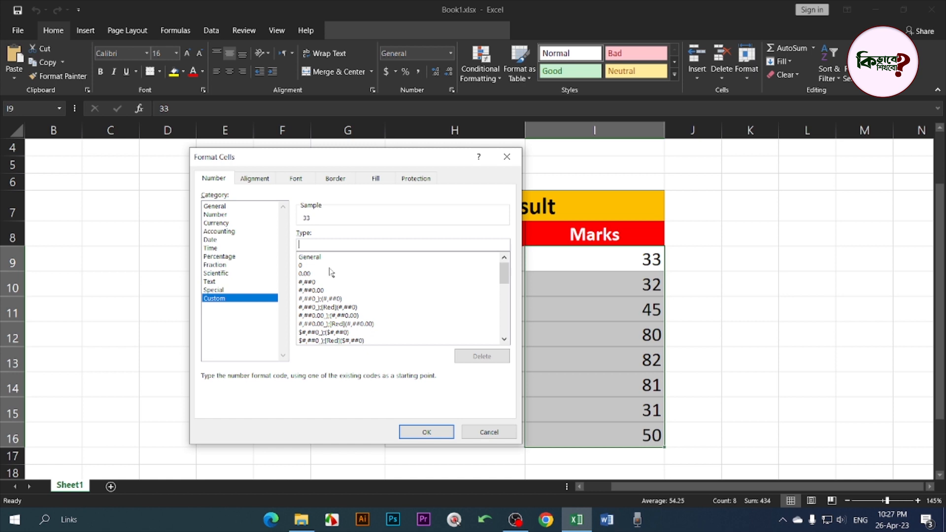
# Type the green colour tag [color10] and an opening bracket into the custom Type box
pyautogui.write('[')
pyautogui.write('color10')
pyautogui.write(']')
pyautogui.write('[')
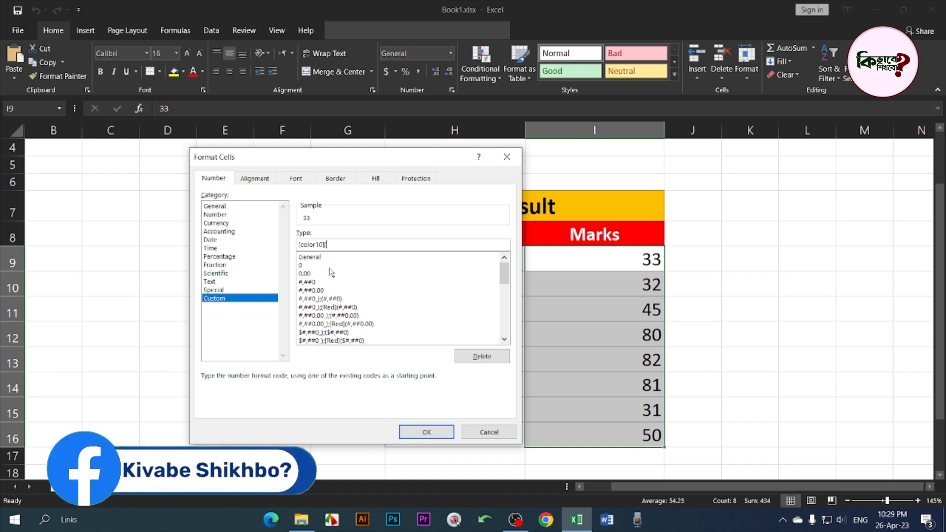
# Complete the custom format code as [color10][>32]#;[color3]#
pyautogui.write('>32')
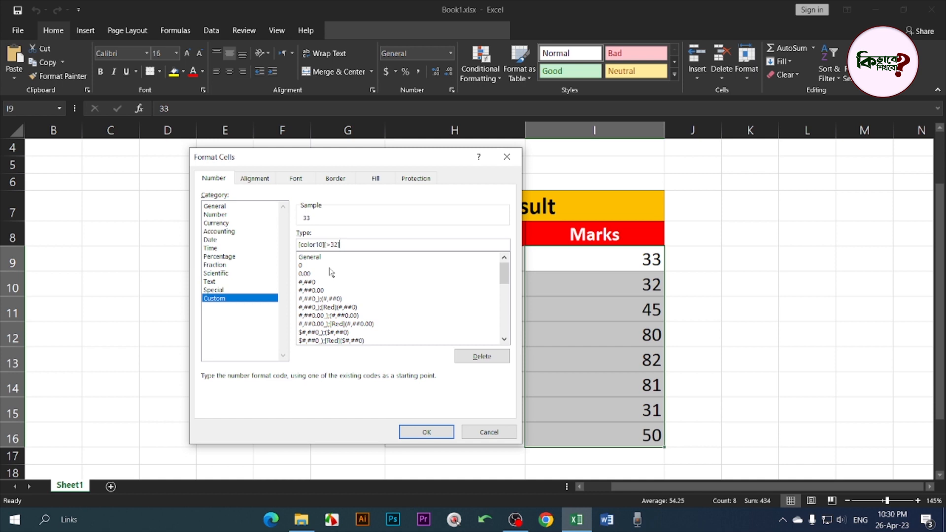
pyautogui.write(']#')
pyautogui.write('[color3')
pyautogui.write(']#')
# Apply the format so marks above 32 turn green and 32 and 31 turn red
pyautogui.click(427, 431)
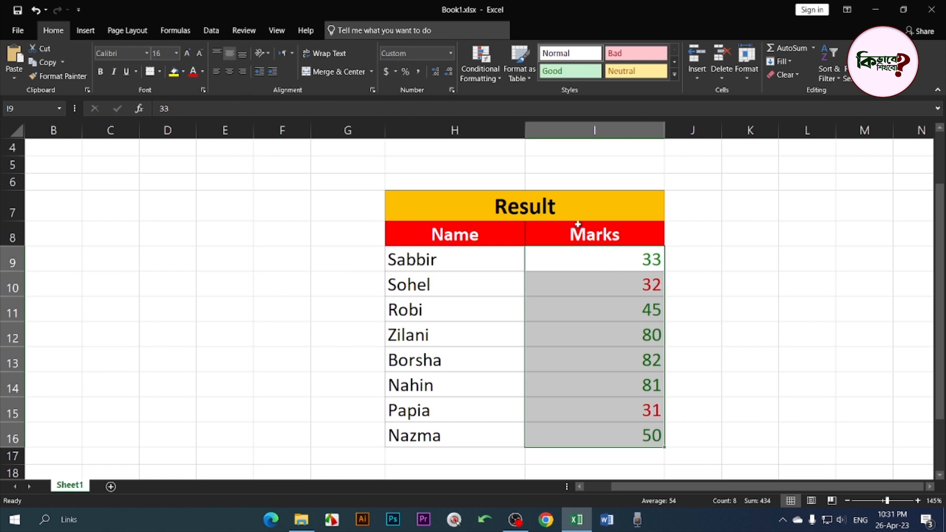
pyautogui.moveTo(608, 376)
# Reopen Format Cells and delete the red section from the custom format code
pyautogui.click(452, 90)
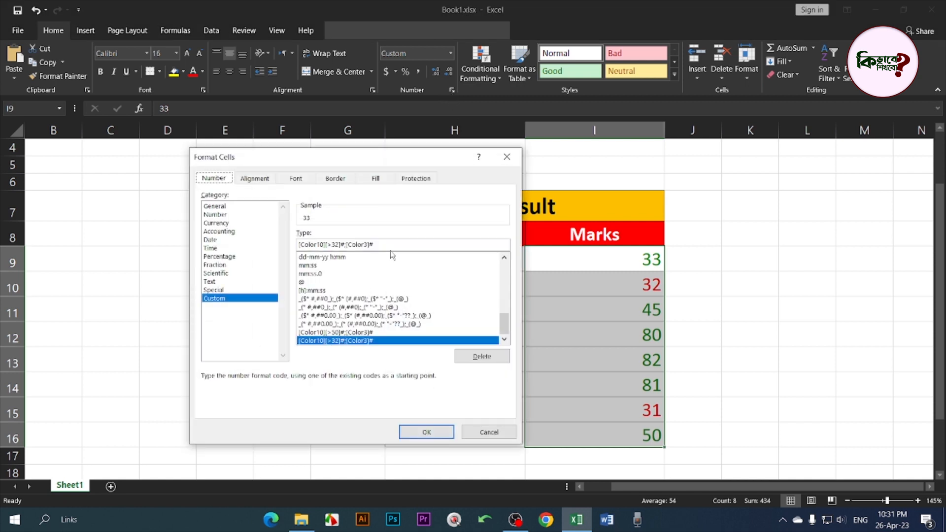
pyautogui.moveTo(374, 245); pyautogui.dragTo(346, 249)
pyautogui.press('BackSpace')
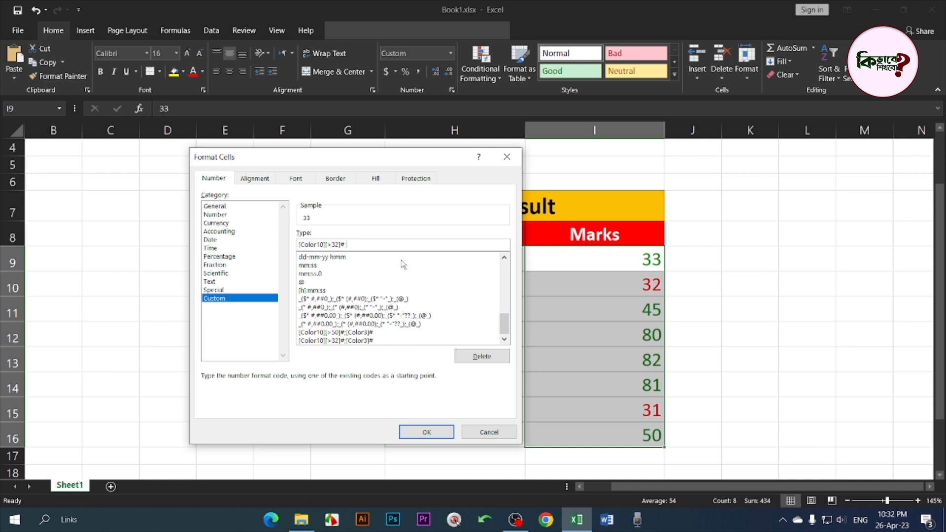
# Insert a ✔ emoji after the green [>32]# section of the format code
pyautogui.press('super+period')
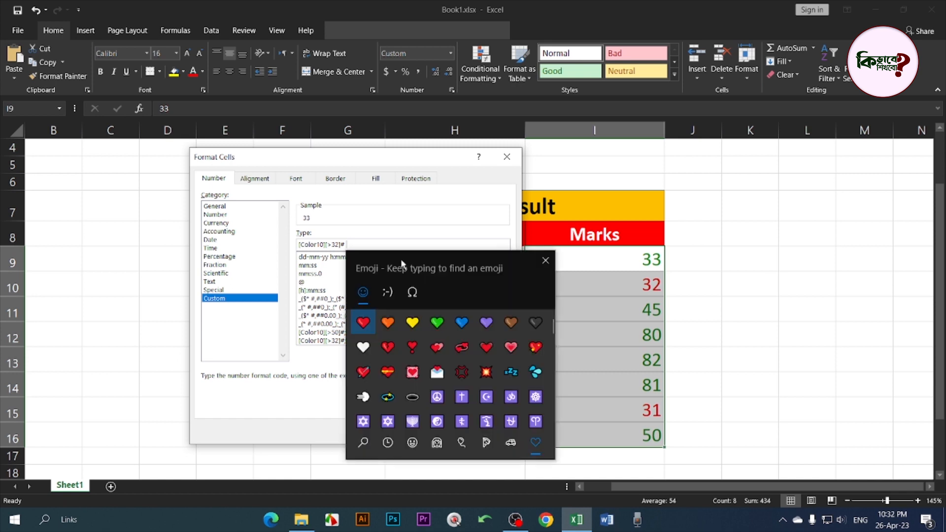
pyautogui.moveTo(439, 261); pyautogui.dragTo(525, 175)
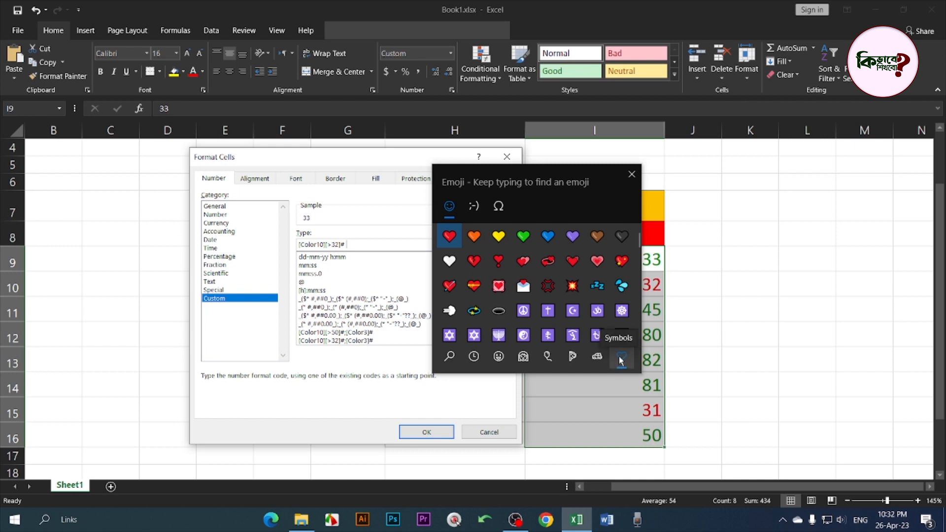
pyautogui.scroll(-5, 579, 298)
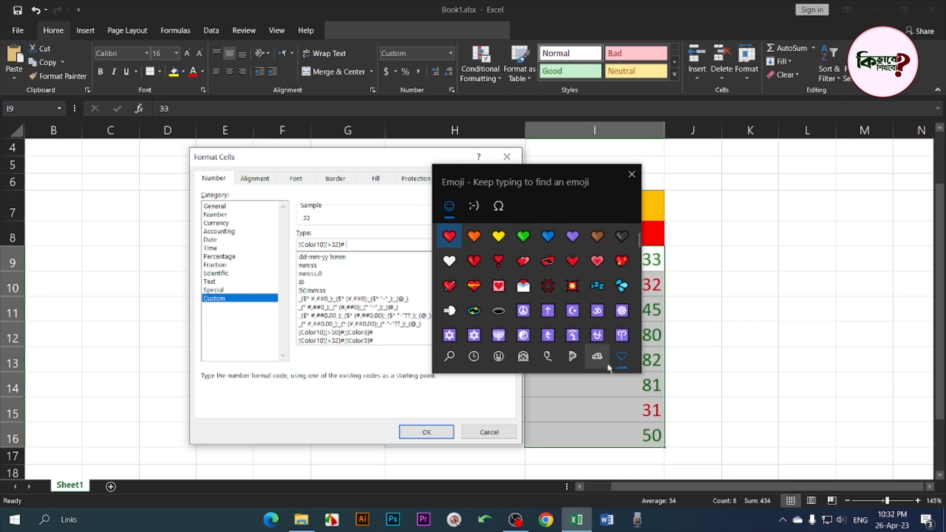
pyautogui.scroll(-5, 578, 309)
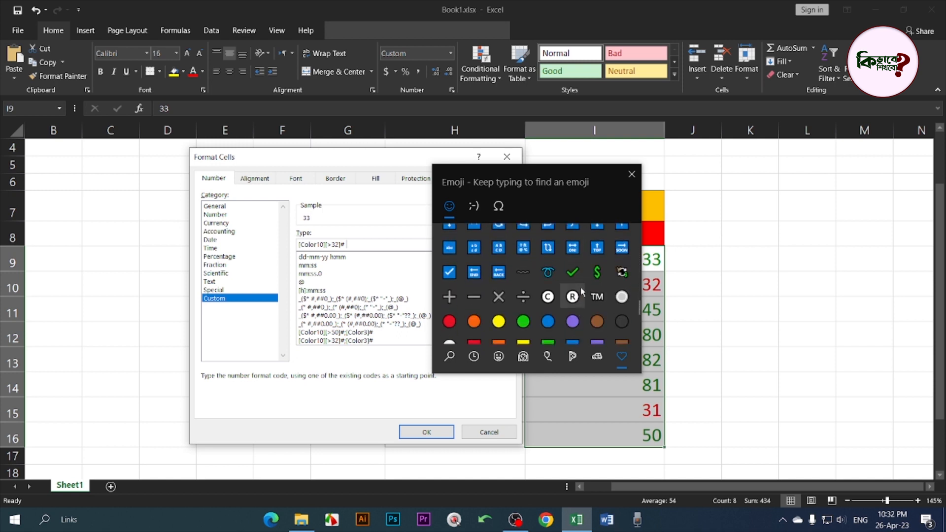
pyautogui.click(576, 275)
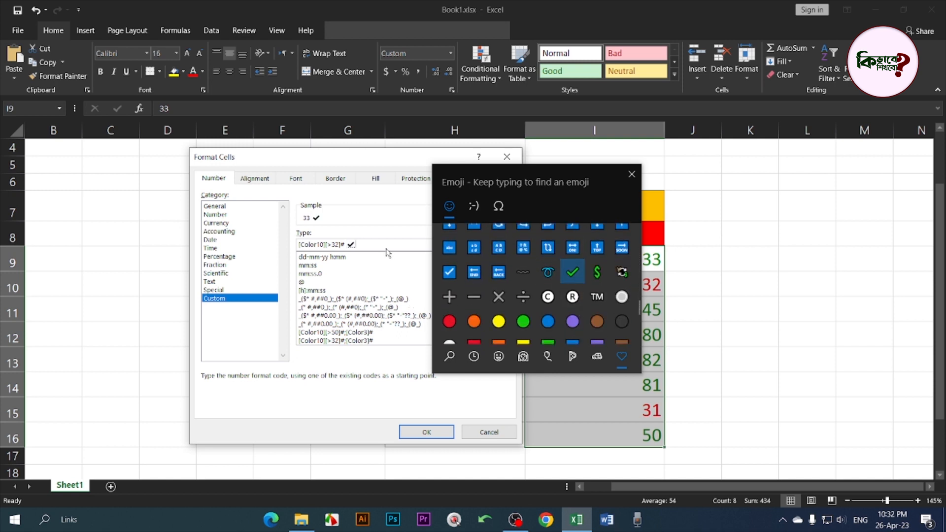
pyautogui.click(386, 250)
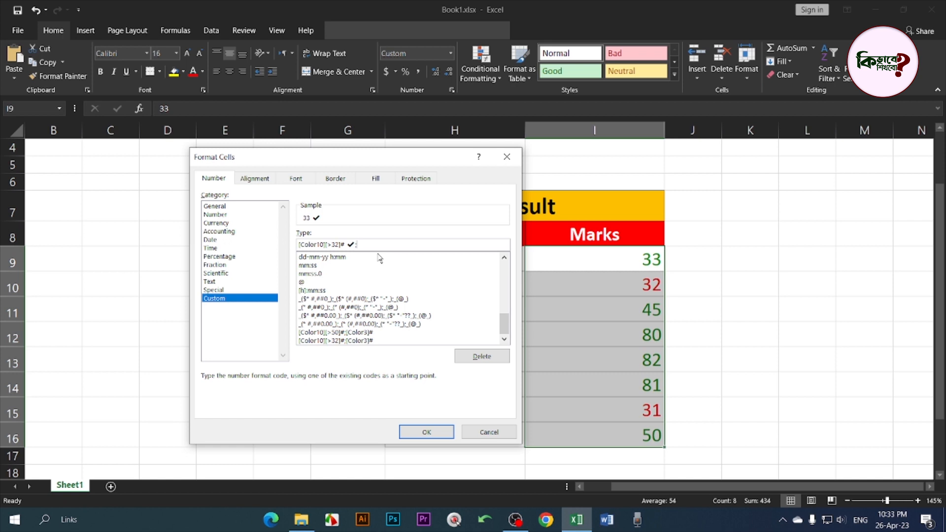
# Add the red [color3]# section with a ✕ emoji and apply the format
pyautogui.write('[color3]#')
pyautogui.press('super+period')
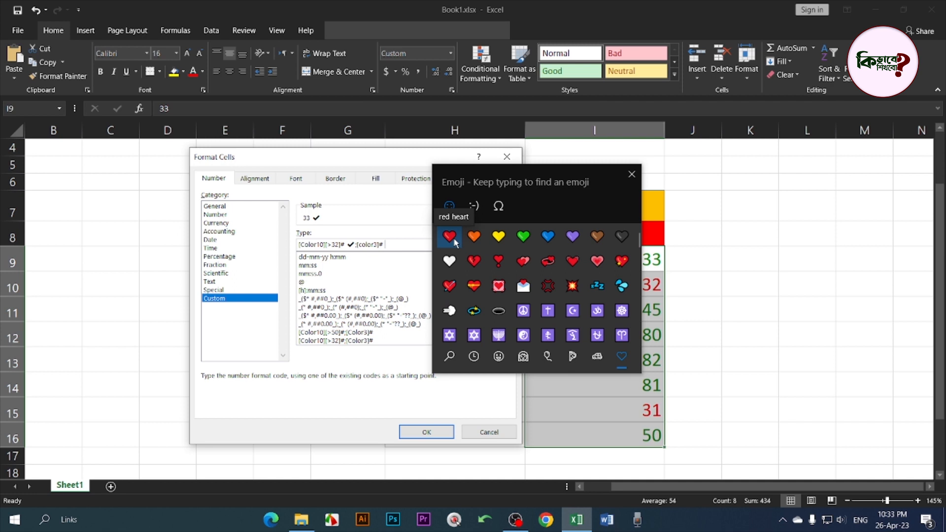
pyautogui.scroll(-5, 572, 294)
pyautogui.scroll(2, 567, 290)
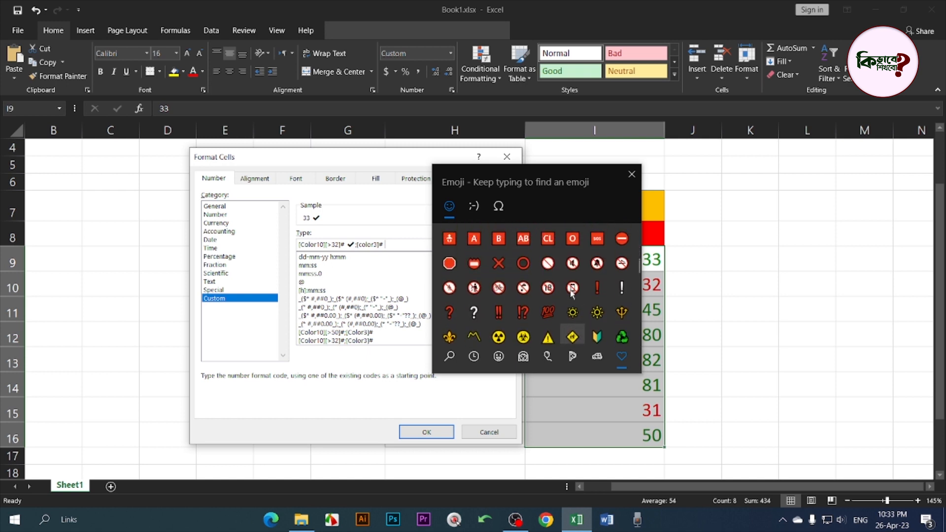
pyautogui.click(503, 265)
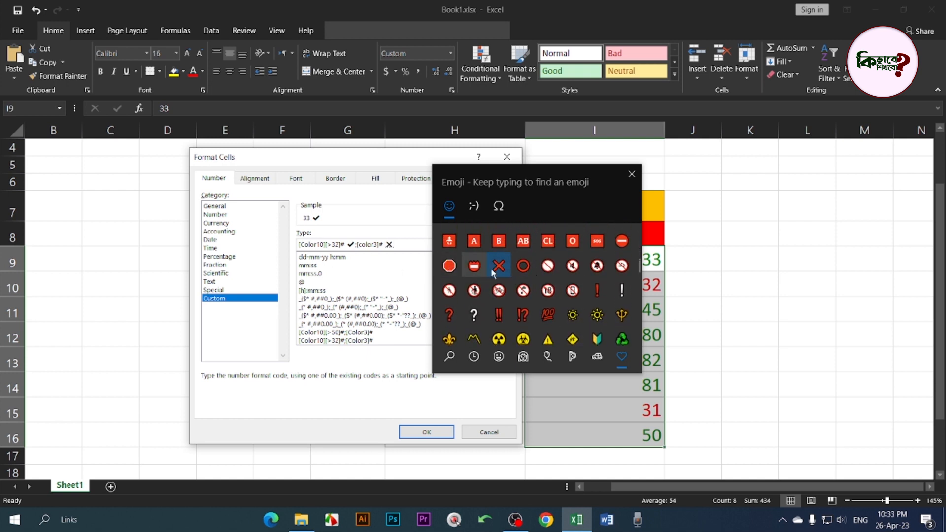
pyautogui.click(630, 174)
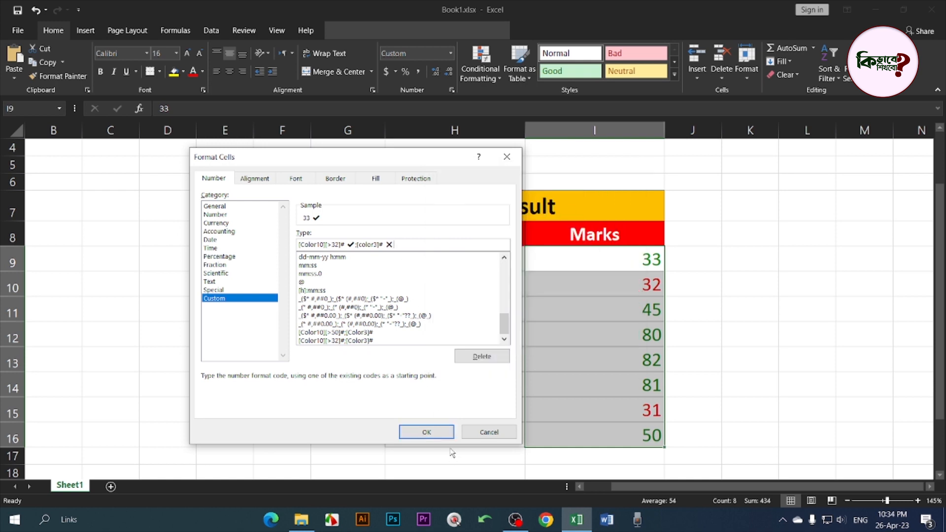
pyautogui.click(427, 432)
pyautogui.click(669, 317)
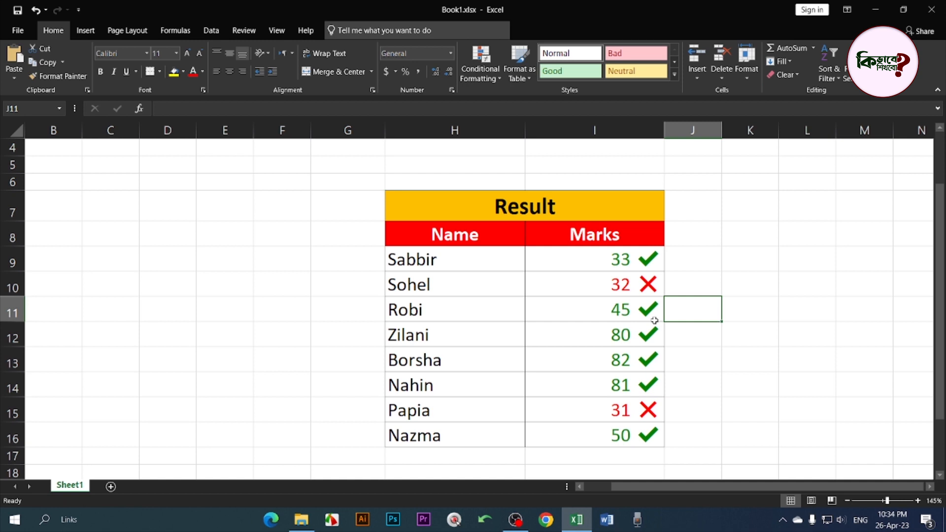
pyautogui.click(604, 258)
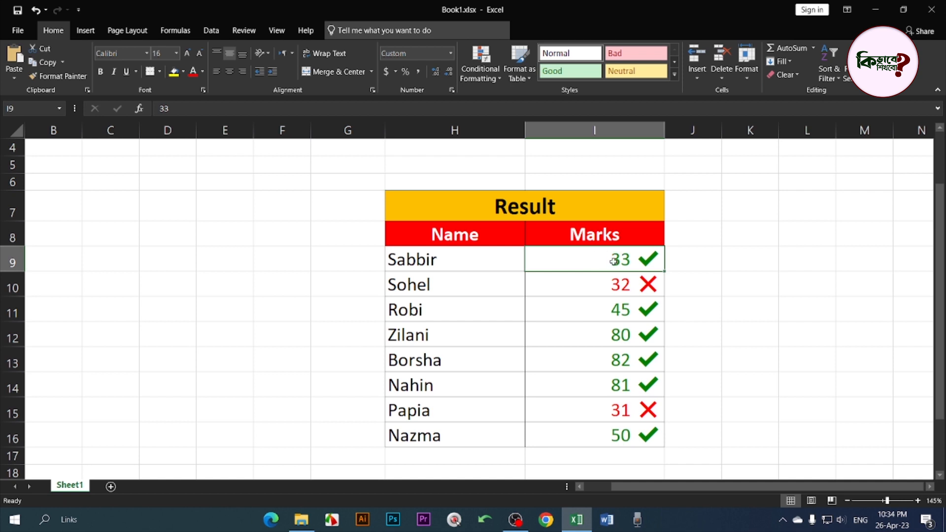
# Change the mark in I9 to 25 and the mark in I10 to 41
pyautogui.write('25')
pyautogui.press('Return')
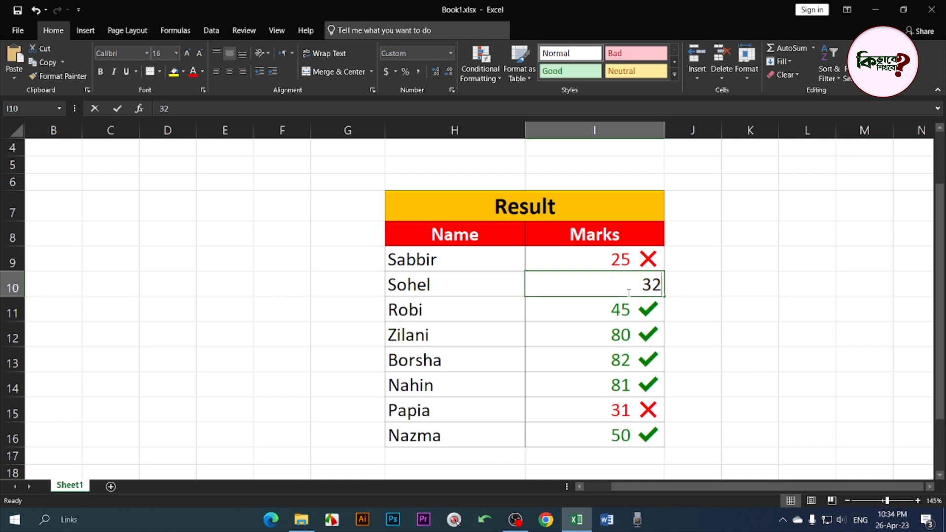
pyautogui.write('41')
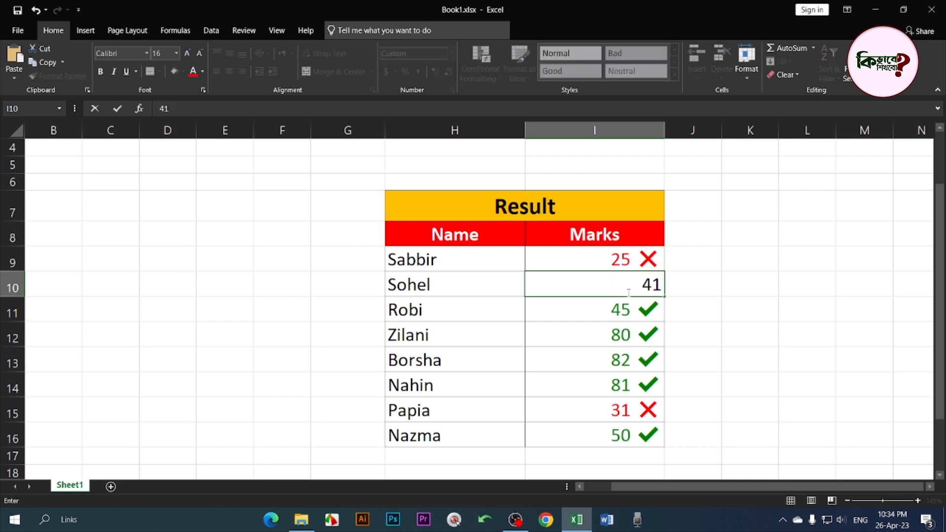
pyautogui.press('Return')
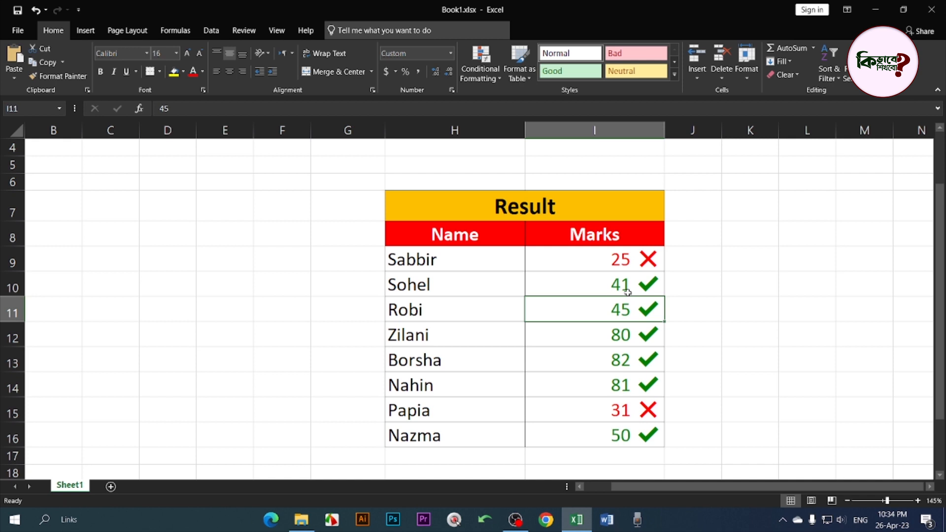